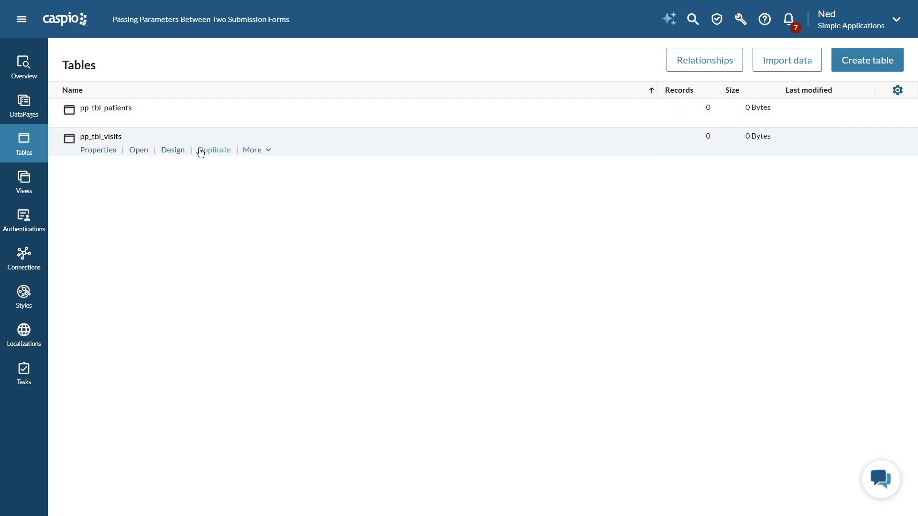
Examine the field names and data types in the designs of the pp_tbl_patients and pp_tbl_visits tables
mouse_move(202, 123)
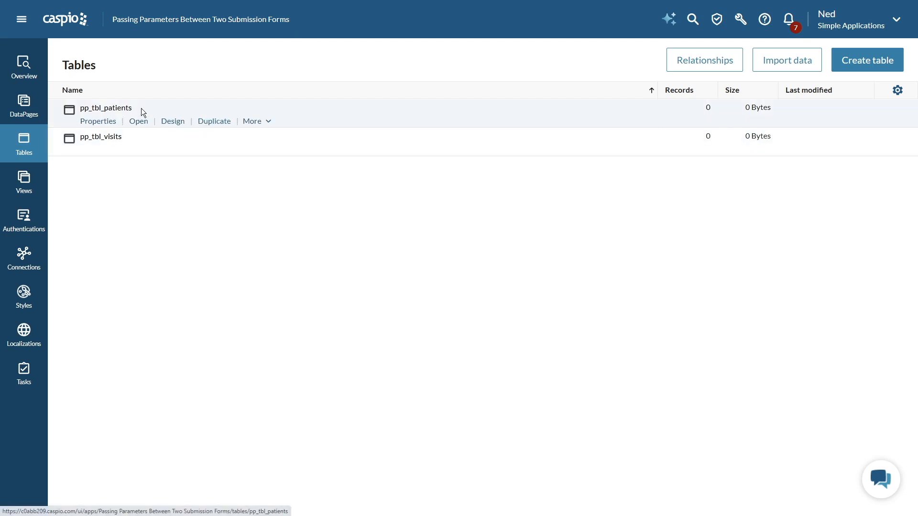
click(171, 123)
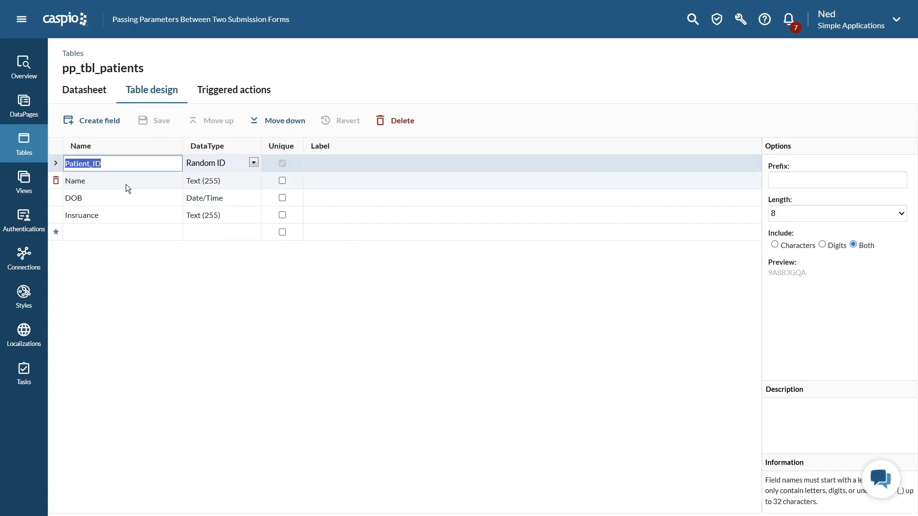
click(23, 142)
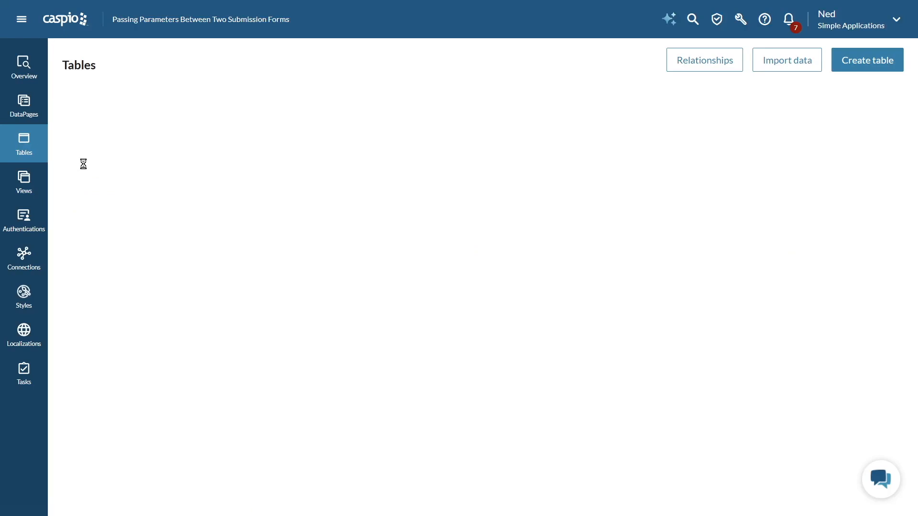
click(168, 150)
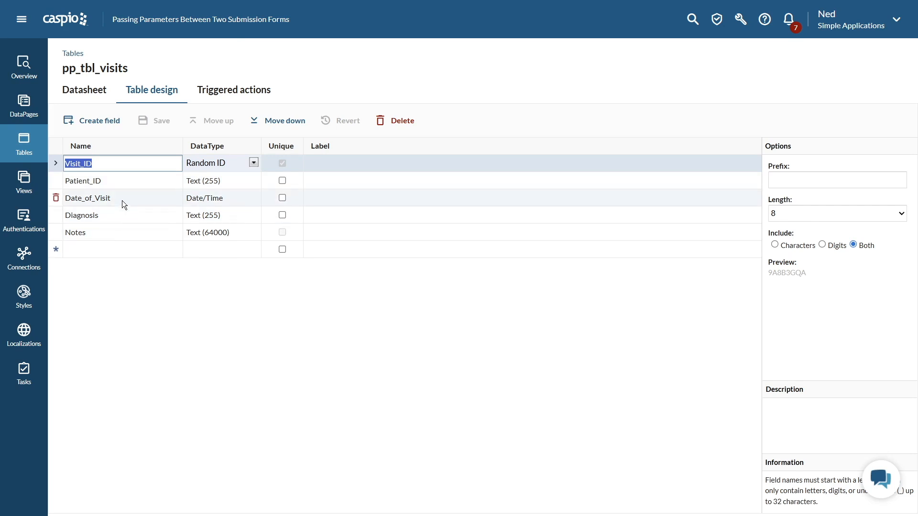
Review the E1 Add Patient DataPage's data source, selected fields, ID-passing option and destination URL, and leave the wizard without saving
click(36, 109)
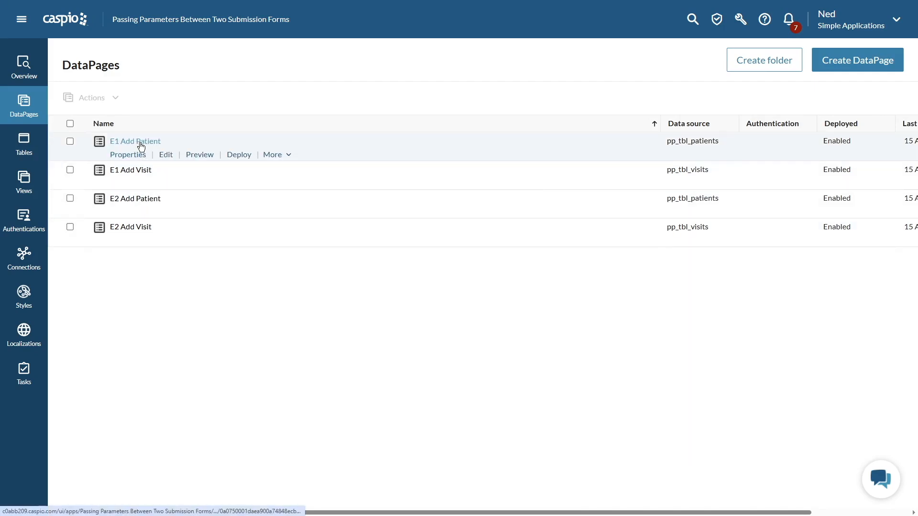
click(166, 155)
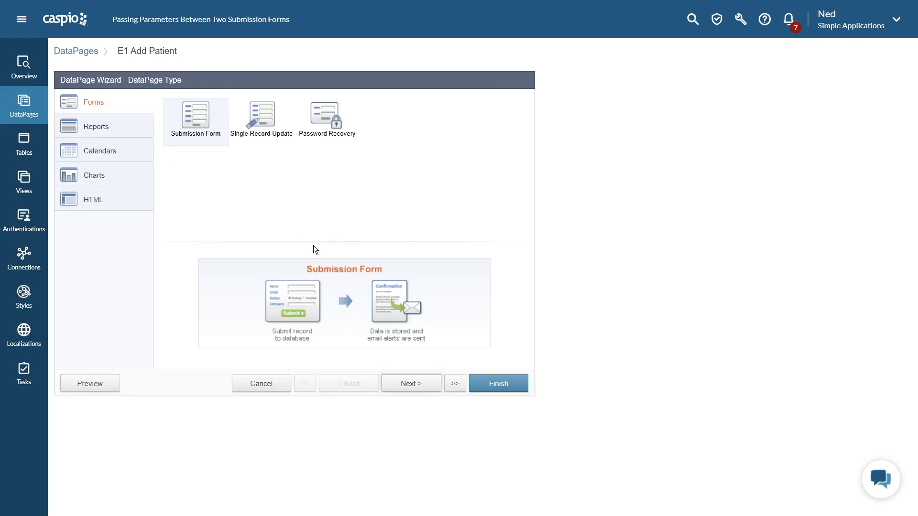
click(403, 384)
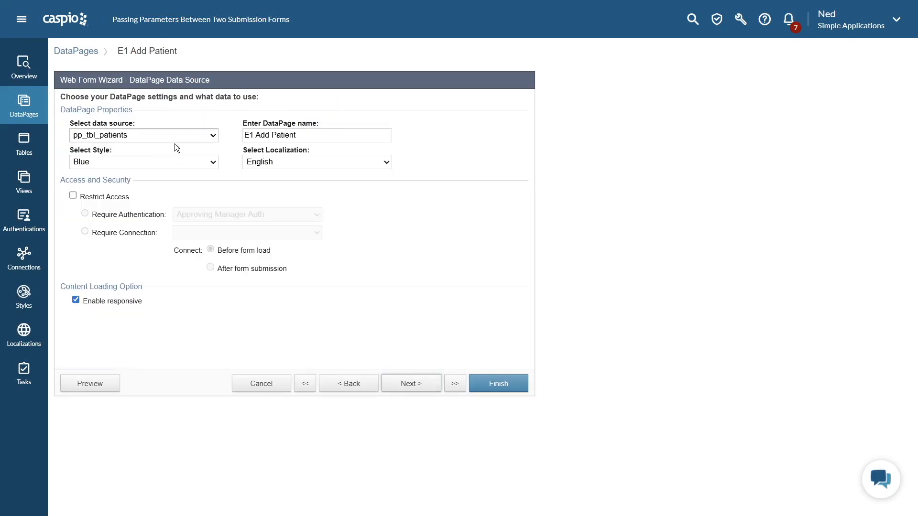
click(408, 384)
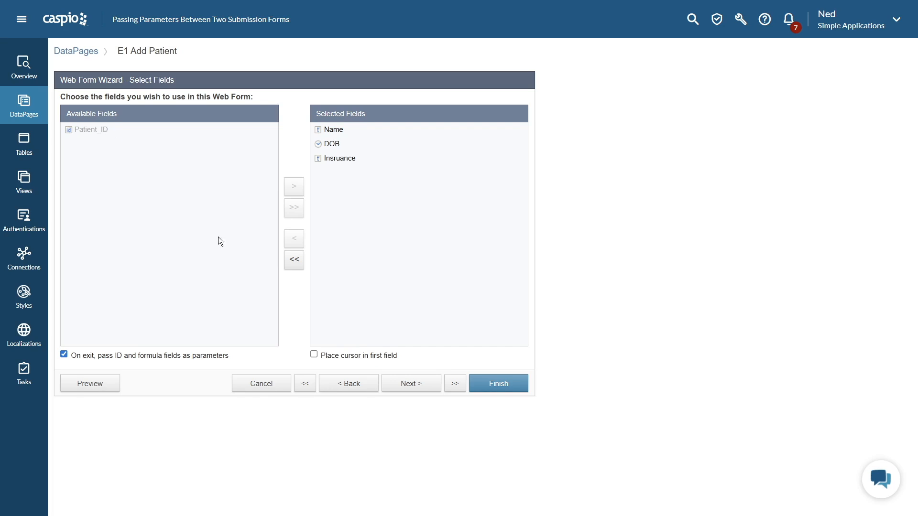
click(416, 383)
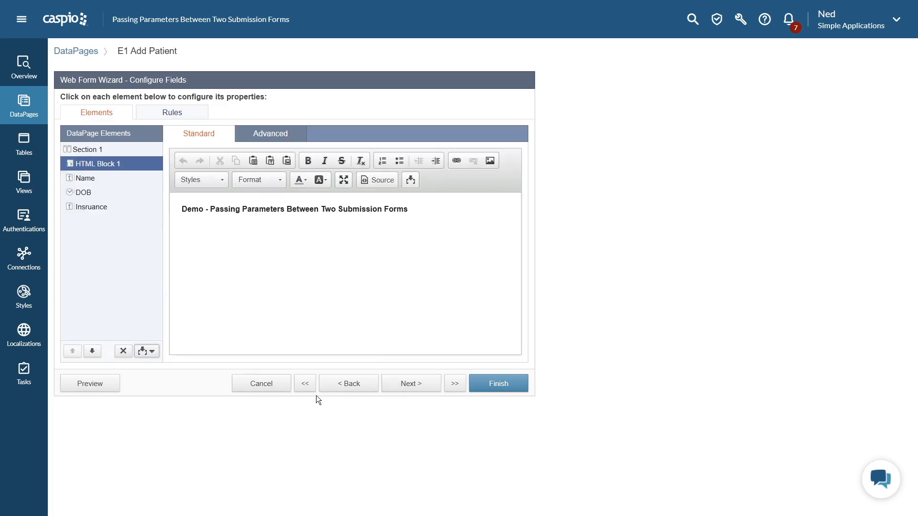
click(411, 387)
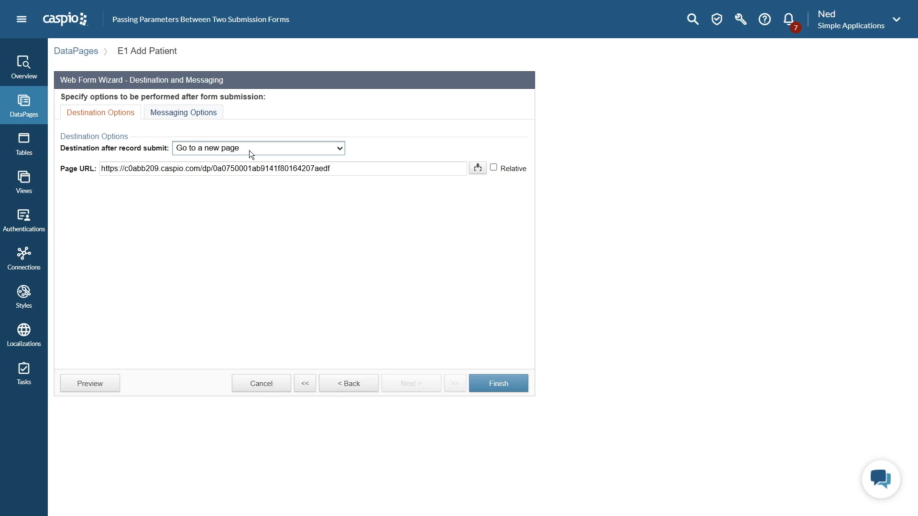
drag(334, 169, 99, 171)
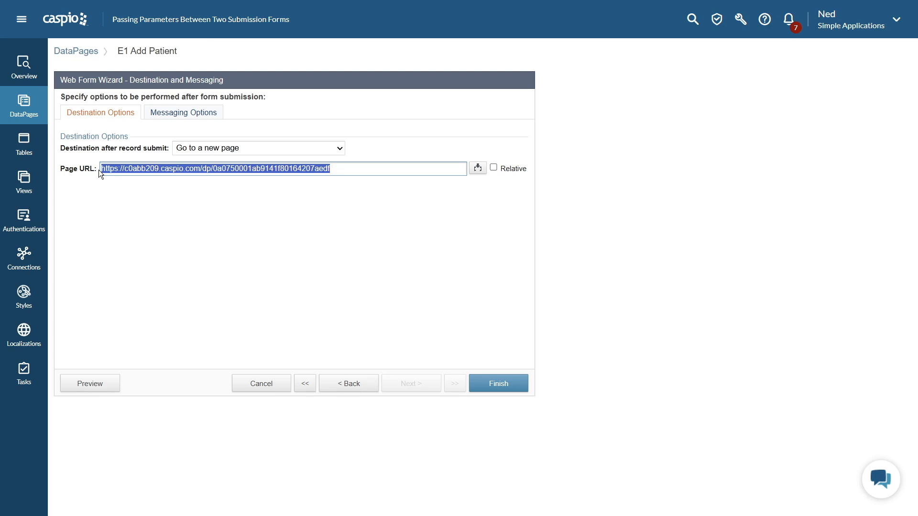
click(257, 382)
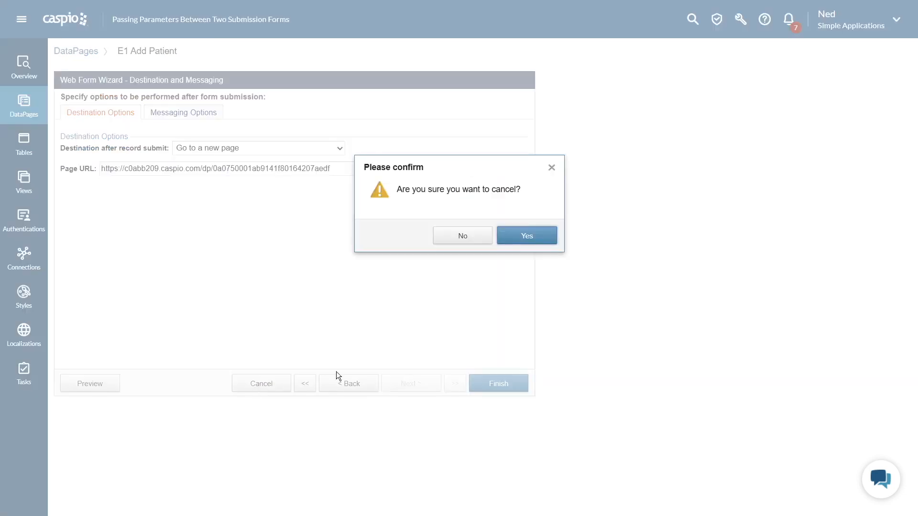
click(516, 238)
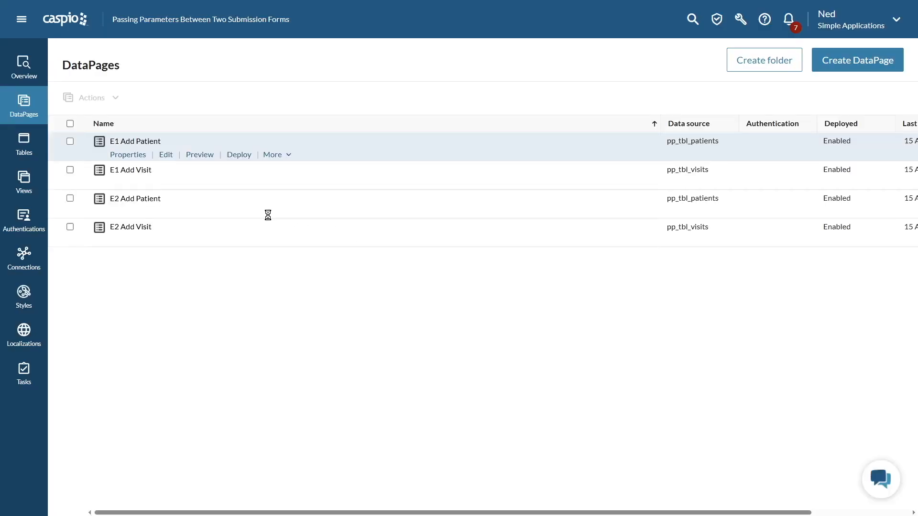
Review how the Patient_ID field receives its external parameter in the E1 Add Visit DataPage, and leave the wizard without saving
click(165, 184)
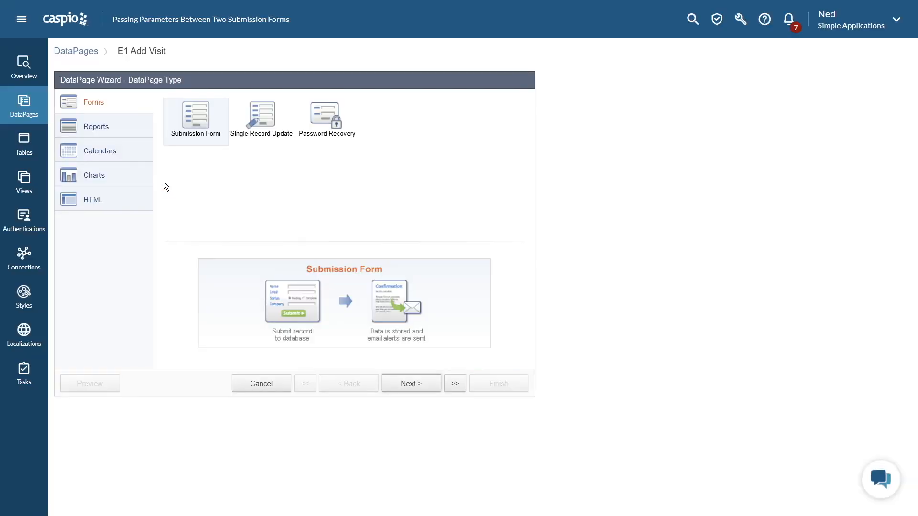
click(407, 384)
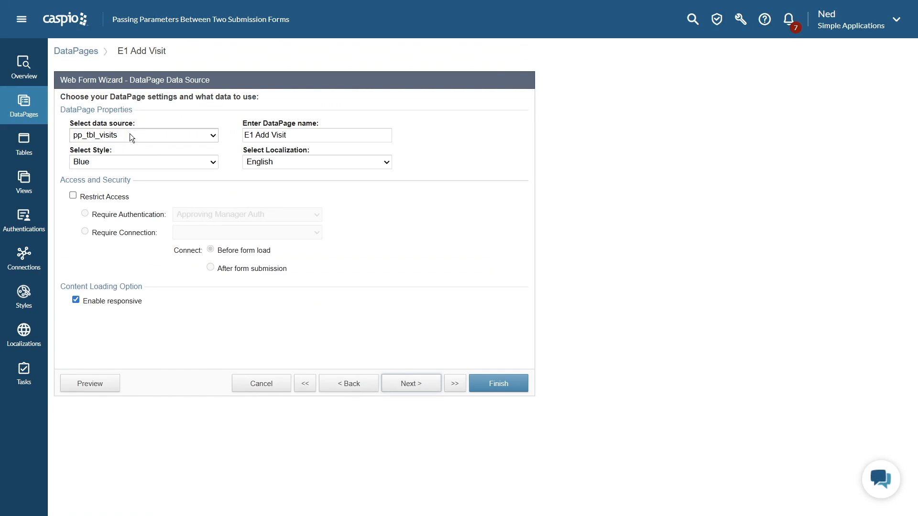
click(406, 385)
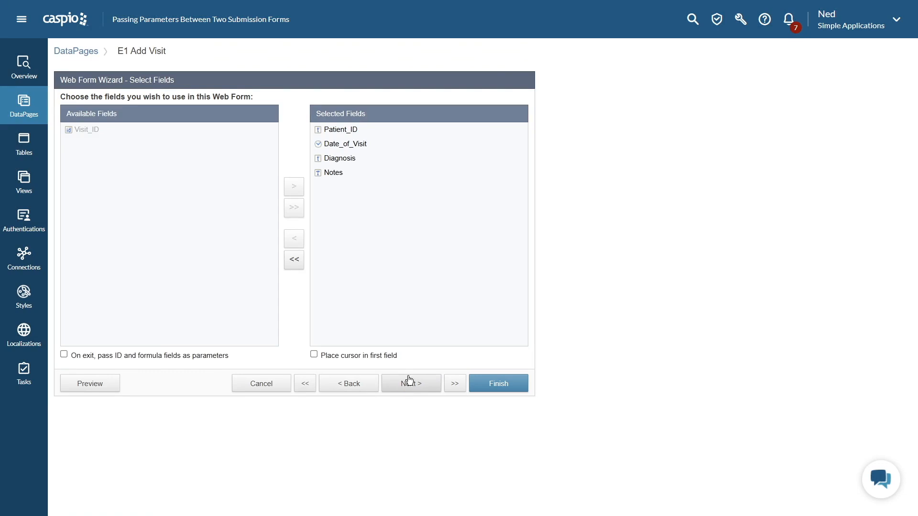
click(409, 383)
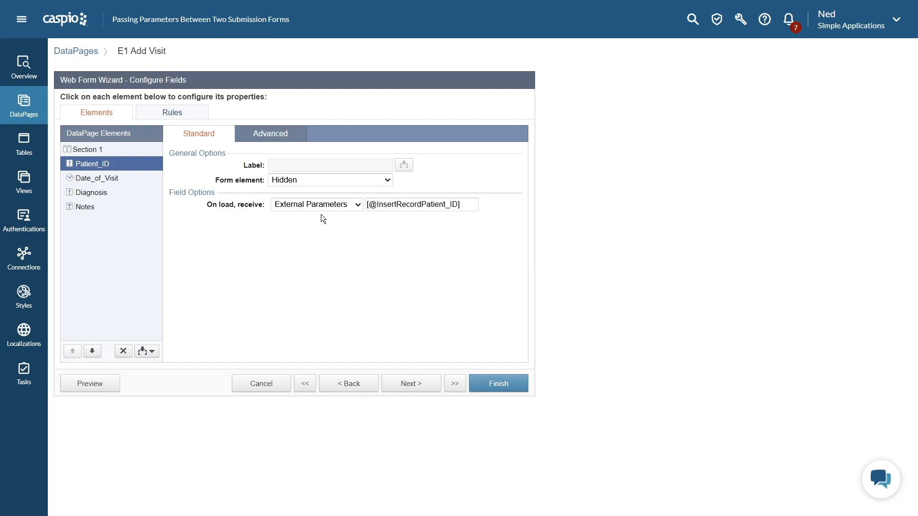
click(378, 205)
drag(378, 204, 423, 205)
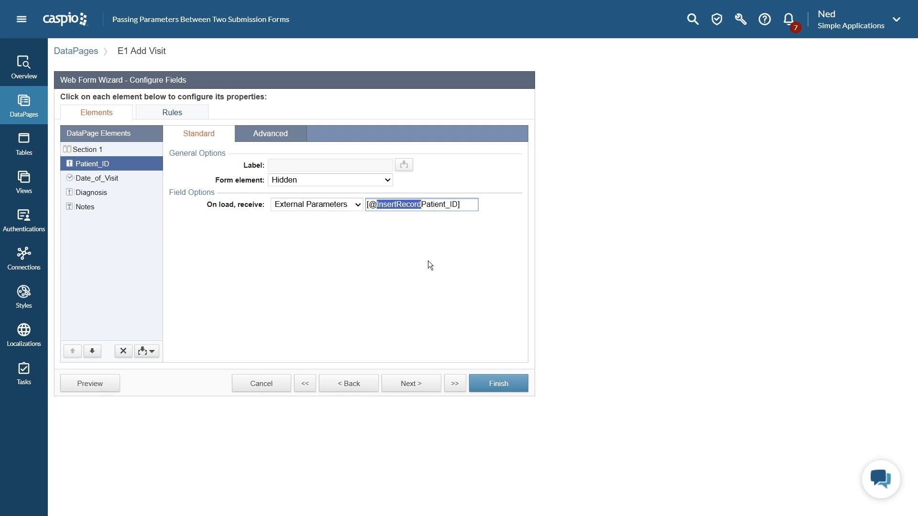
click(276, 385)
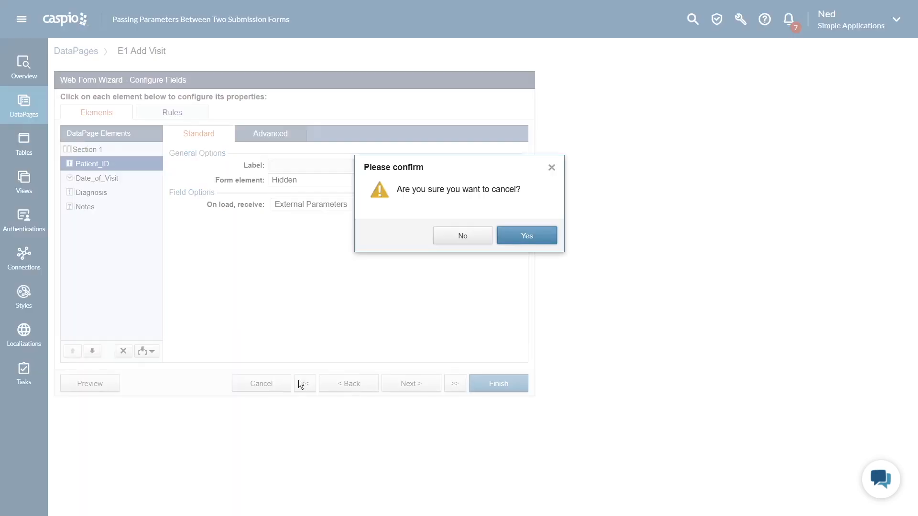
click(524, 236)
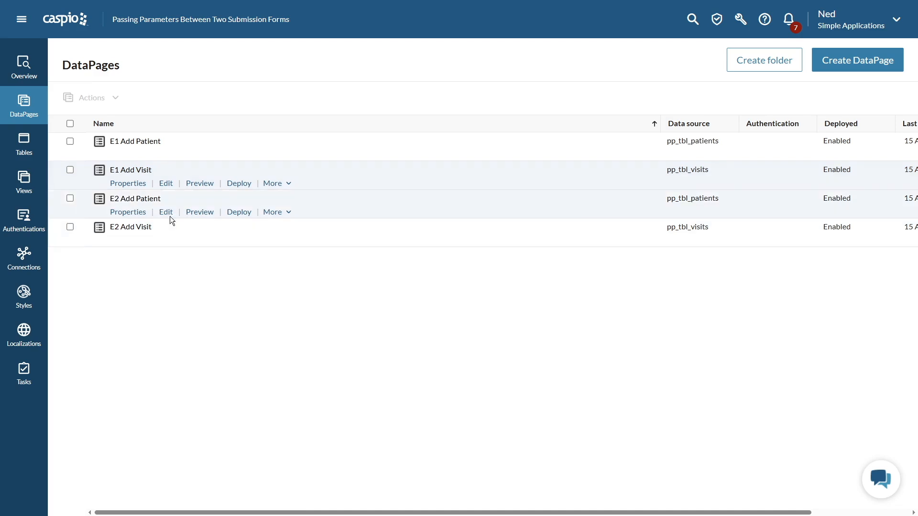
Open the E2 Add Patient DataPage for editing and examine the query string in its destination page URL
click(165, 213)
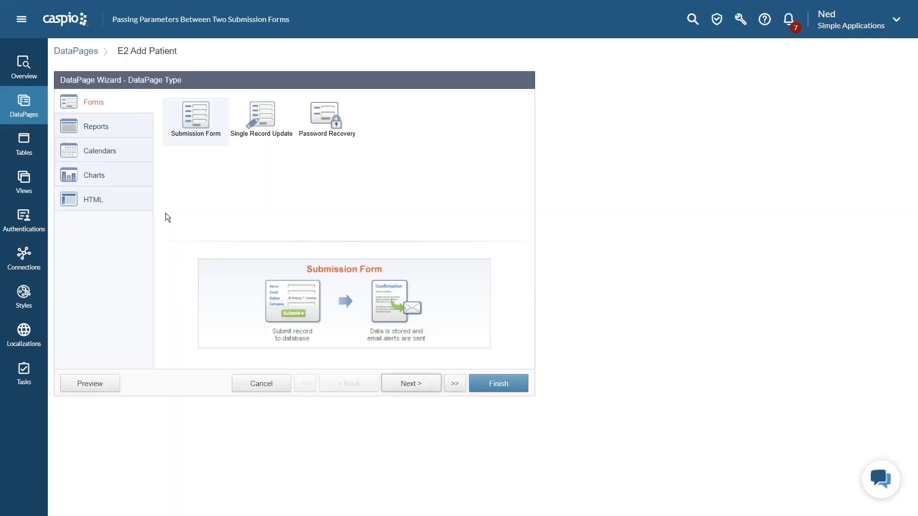
click(412, 385)
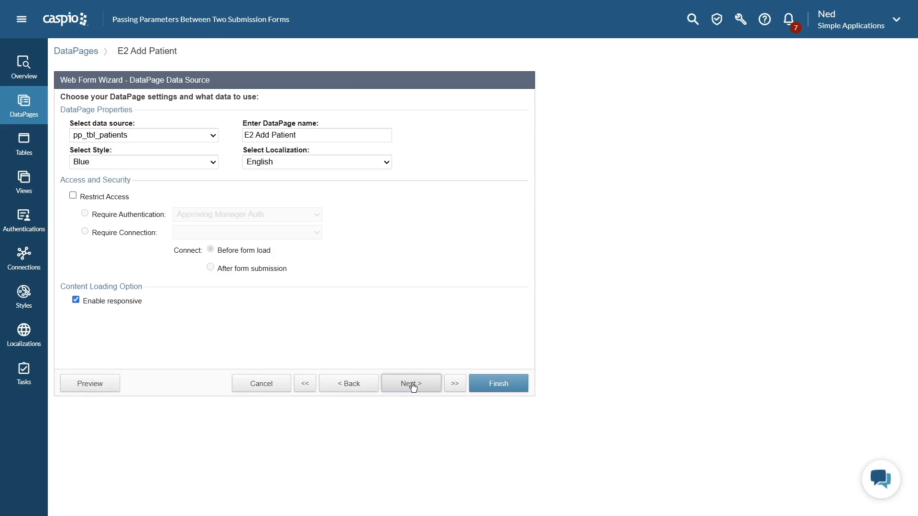
click(412, 386)
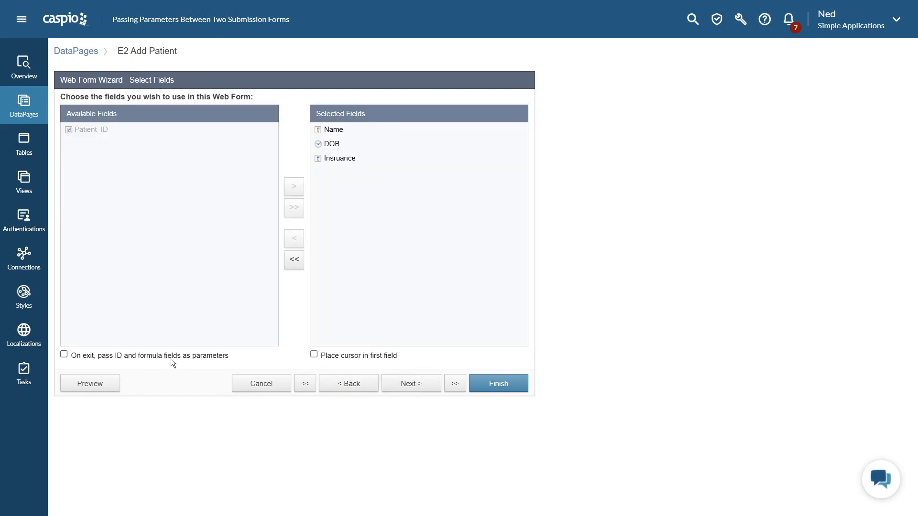
click(412, 385)
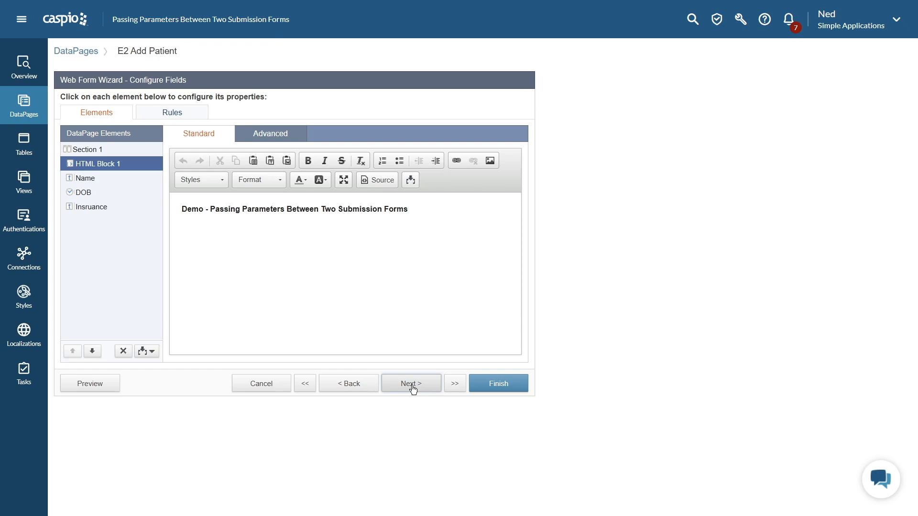
click(412, 388)
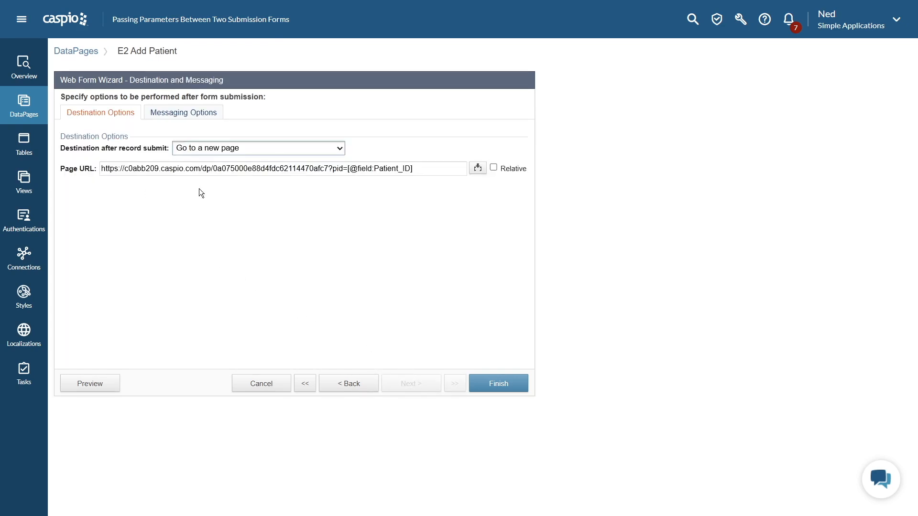
double_click(330, 168)
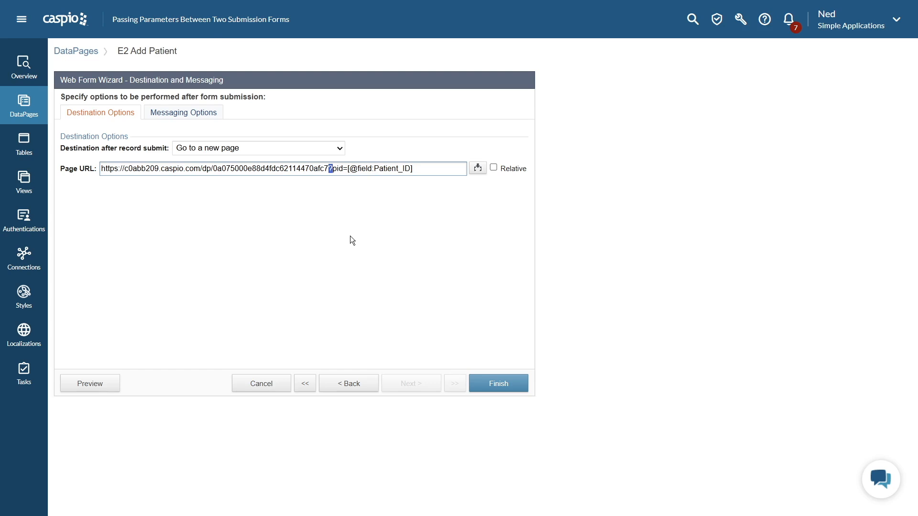
drag(333, 169, 344, 171)
key(Right)
Check the Patient_ID choice among the parameters insertable into the page URL, and leave the wizard without saving
click(477, 167)
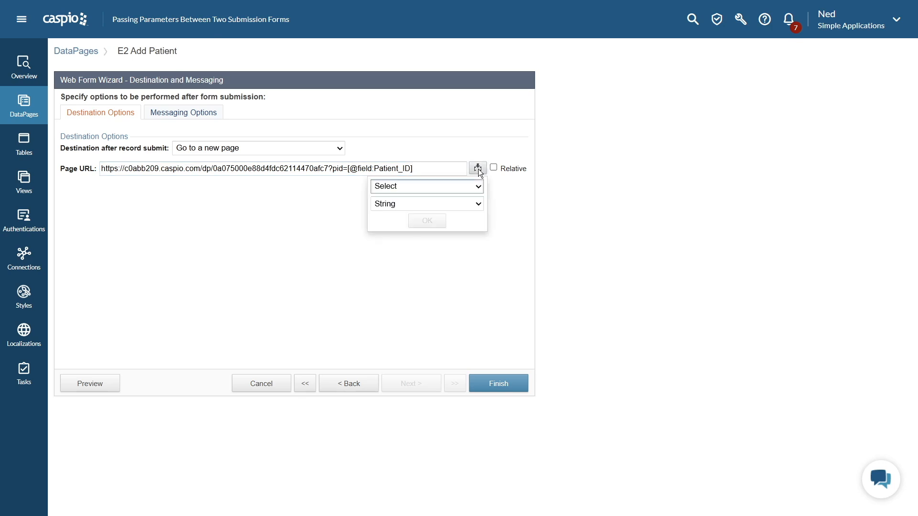
click(477, 187)
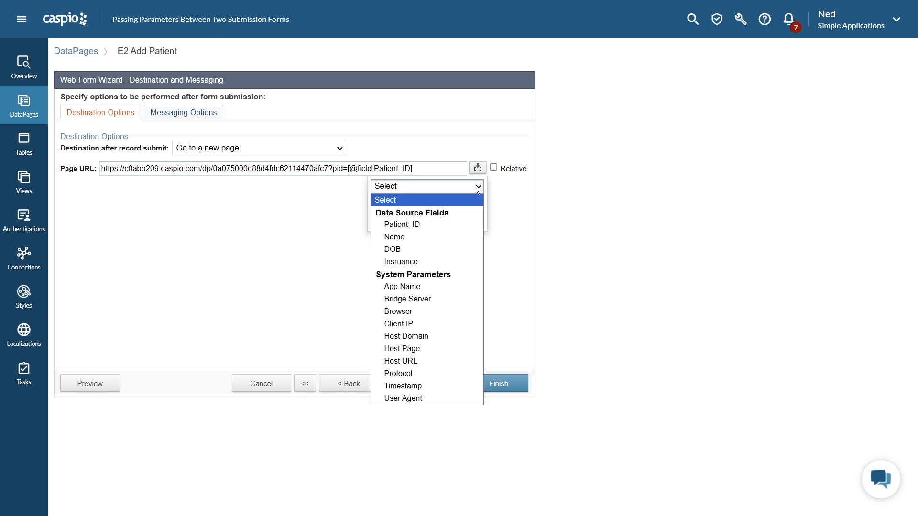
click(426, 226)
click(426, 168)
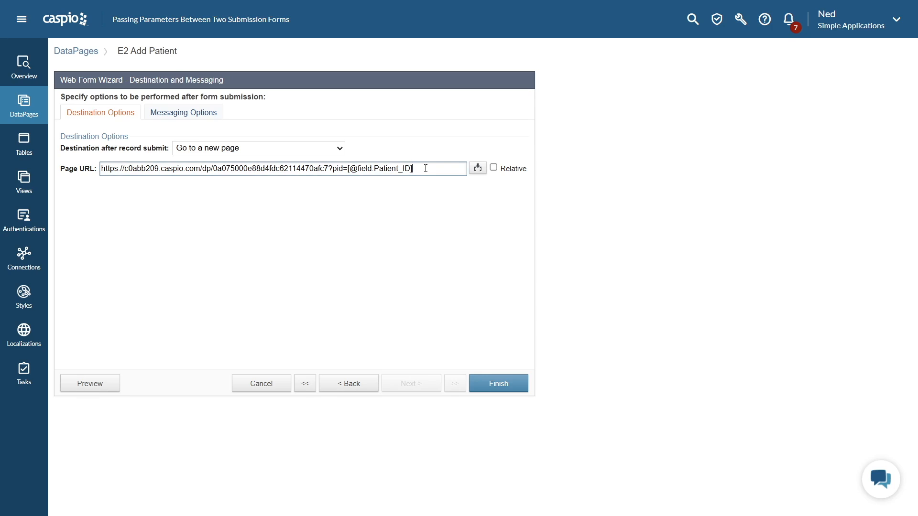
click(271, 384)
click(521, 244)
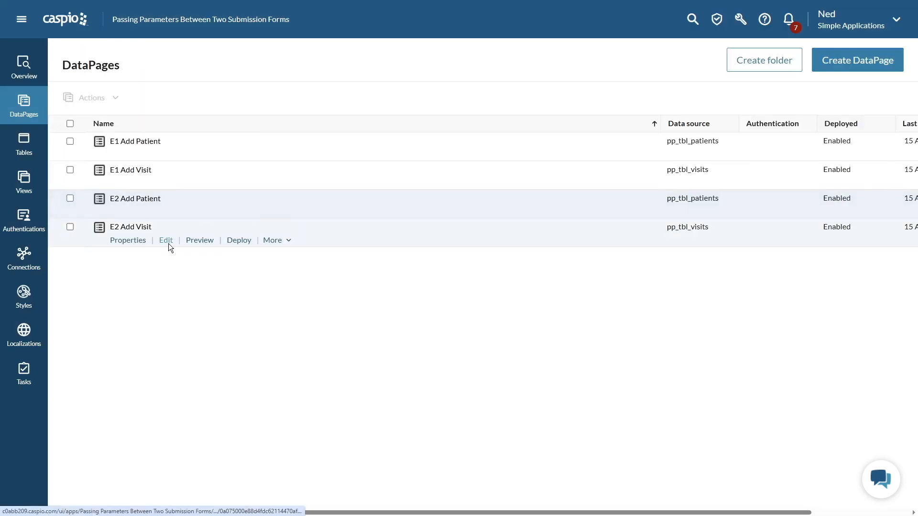
Review the external parameter that the hidden Patient_ID field receives in the E2 Add Visit DataPage, and leave the wizard without saving
click(169, 243)
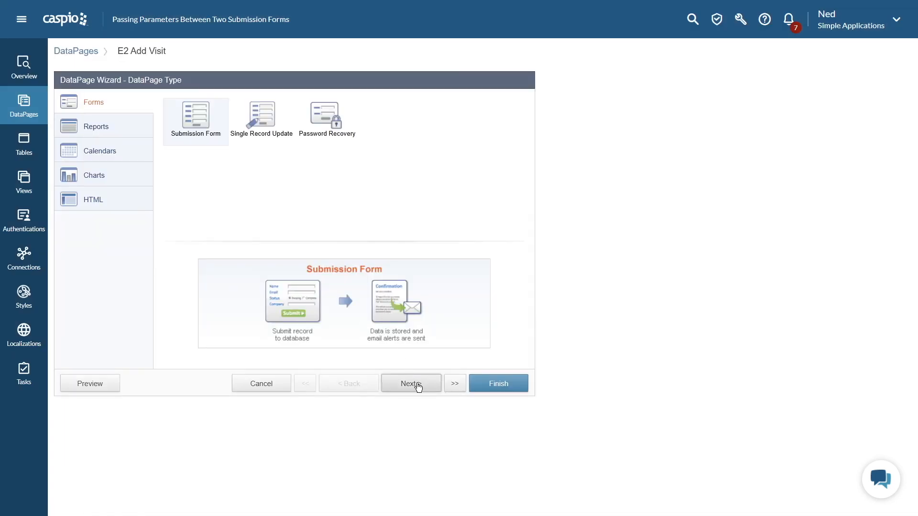
click(411, 384)
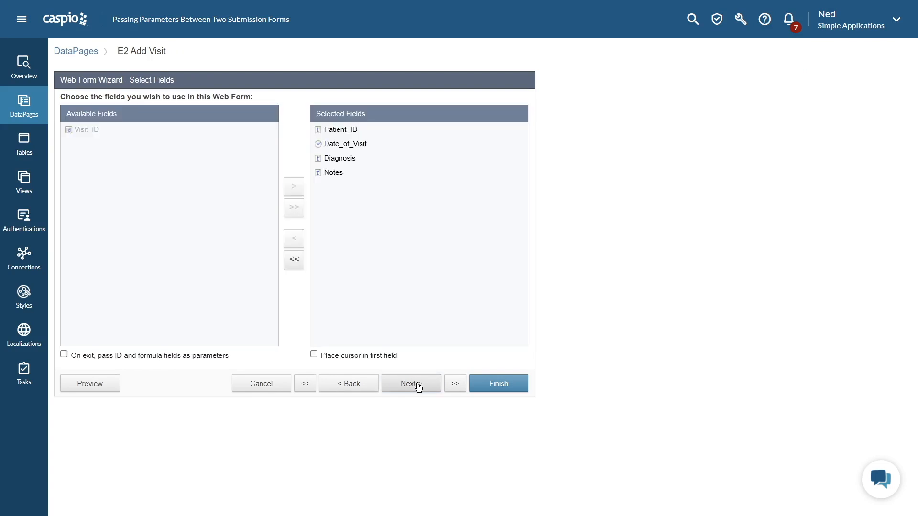
click(418, 388)
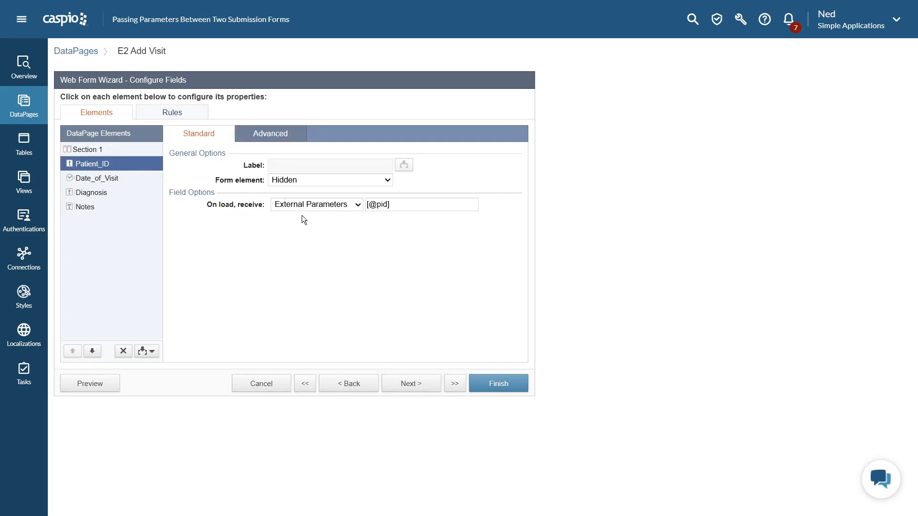
click(373, 207)
drag(382, 204, 390, 204)
key(Left)
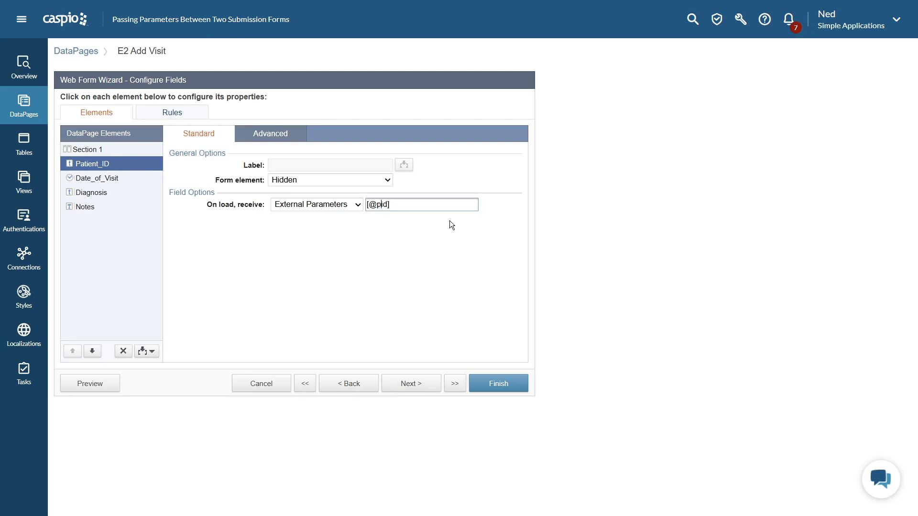
key(shift+Right)
key(shift+Right)
key(shift+Right)
click(287, 382)
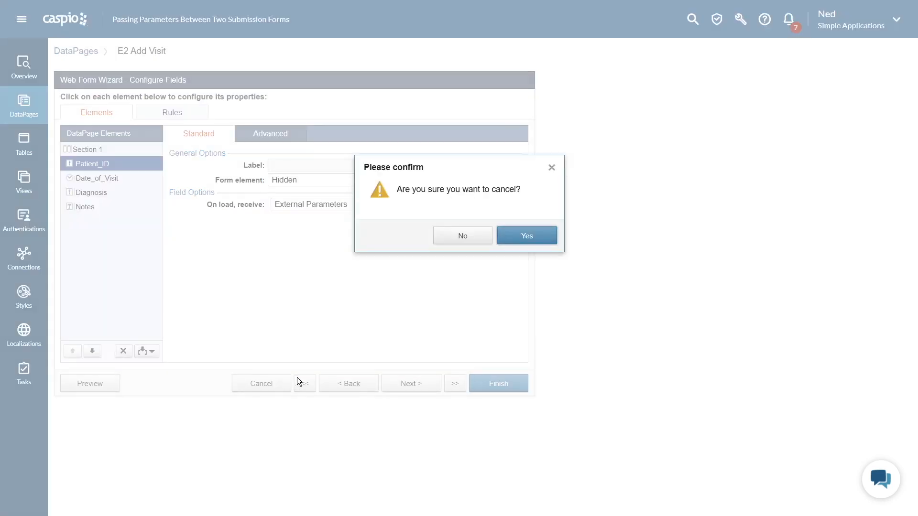
click(530, 237)
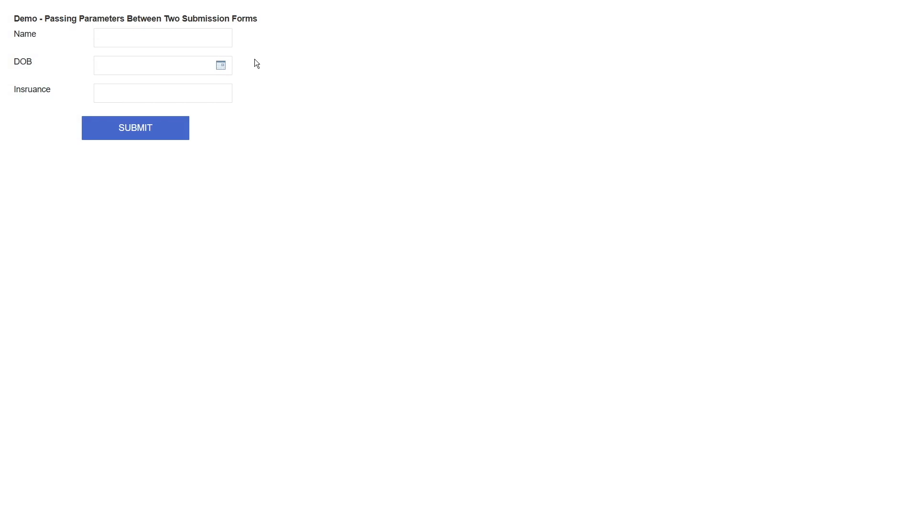
Fill in the patient form with the patient's full name, date of birth and insurance Kaiser, and submit it
click(219, 41)
text(John Doe)
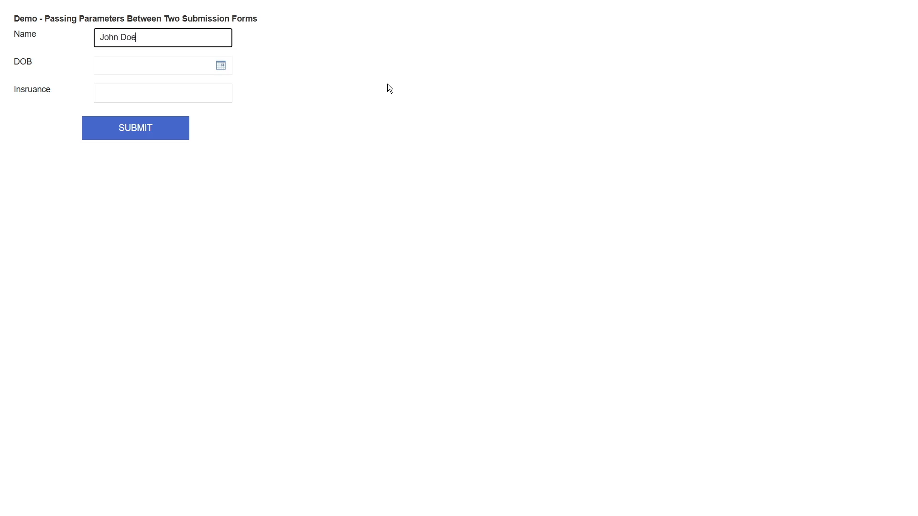
key(Tab)
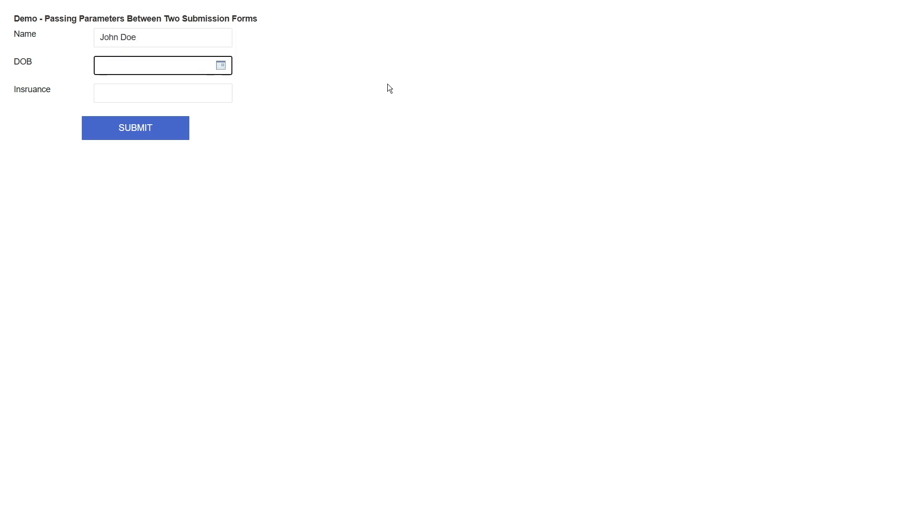
click(221, 66)
click(130, 139)
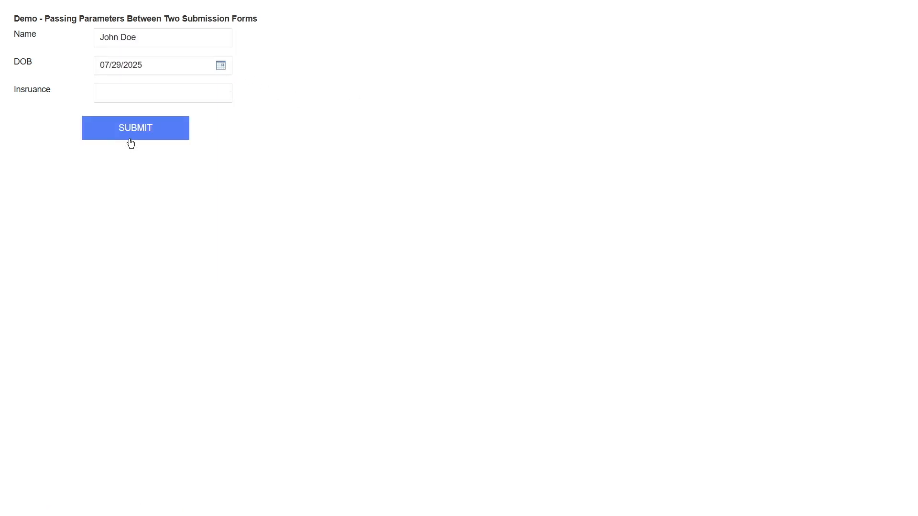
click(128, 95)
text(Kaiser)
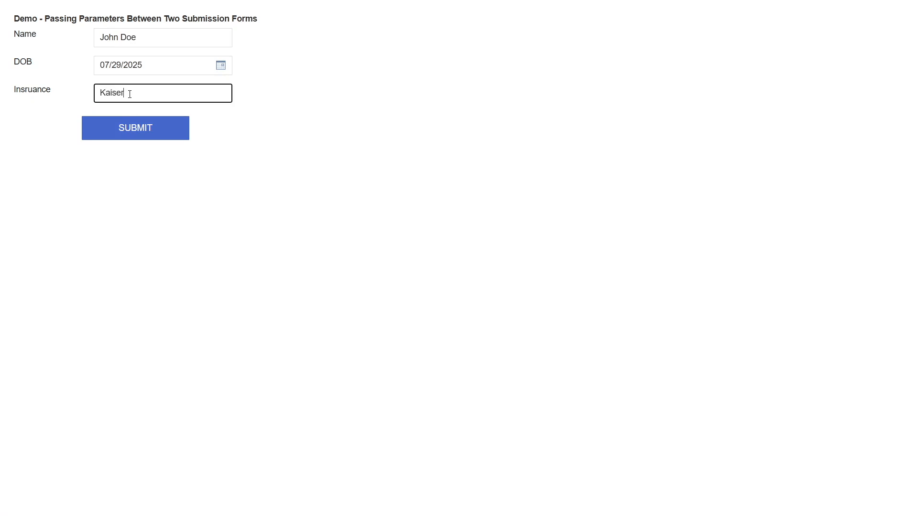
click(146, 131)
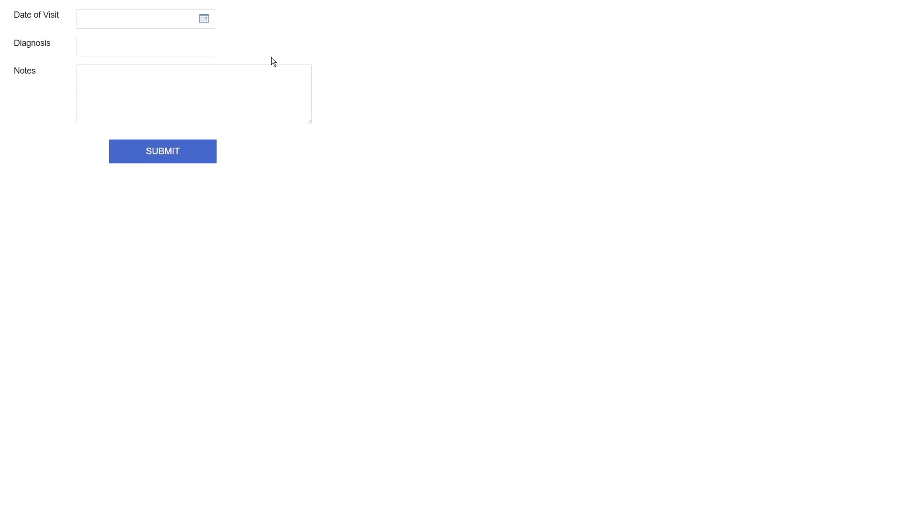
Fill in the visit form with date of visit 08/15/2025, diagnosis Blood Pressure and notes NA, and submit it
click(204, 21)
click(181, 137)
click(152, 47)
text(Blood Pressure)
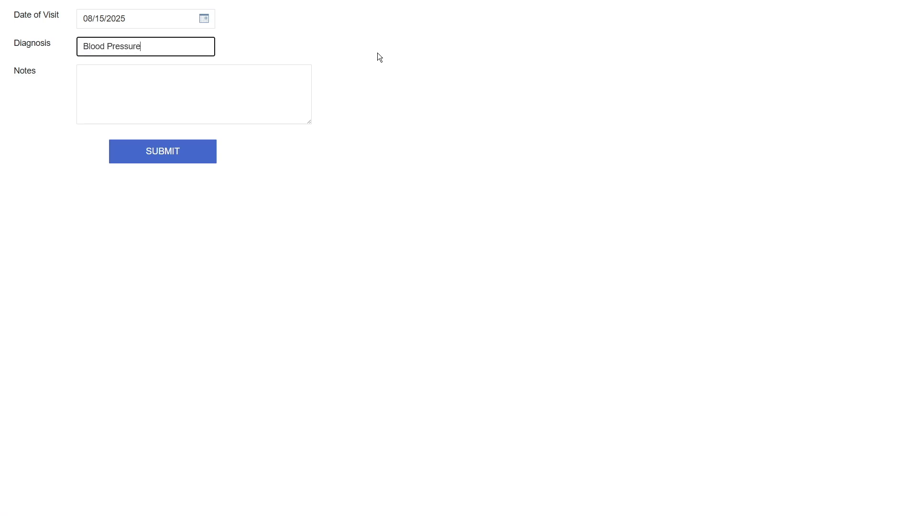
key(Tab)
text(NA)
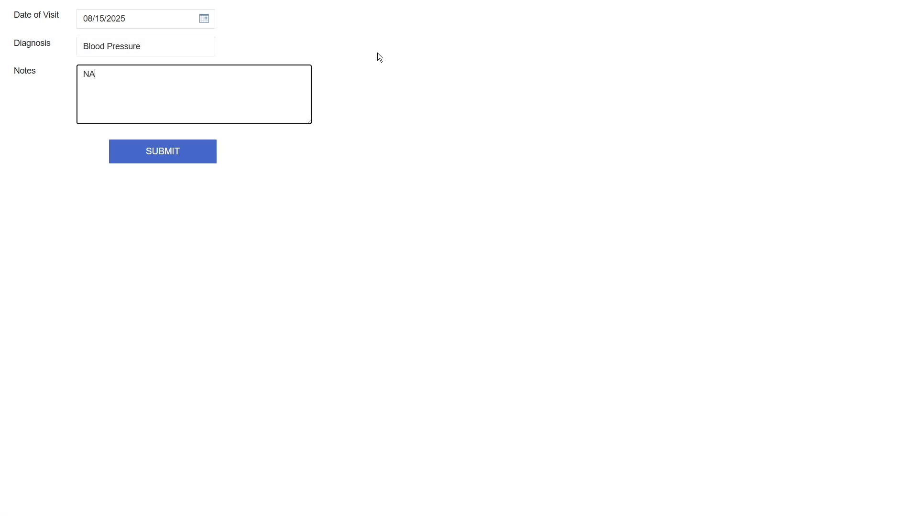
click(180, 155)
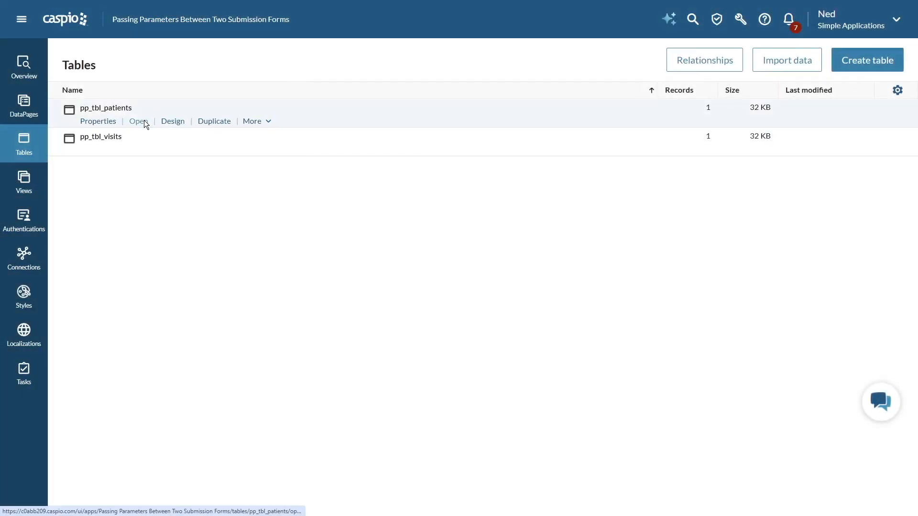
Compare the Patient_ID of the submitted records in the pp_tbl_patients and pp_tbl_visits datasheets
click(143, 122)
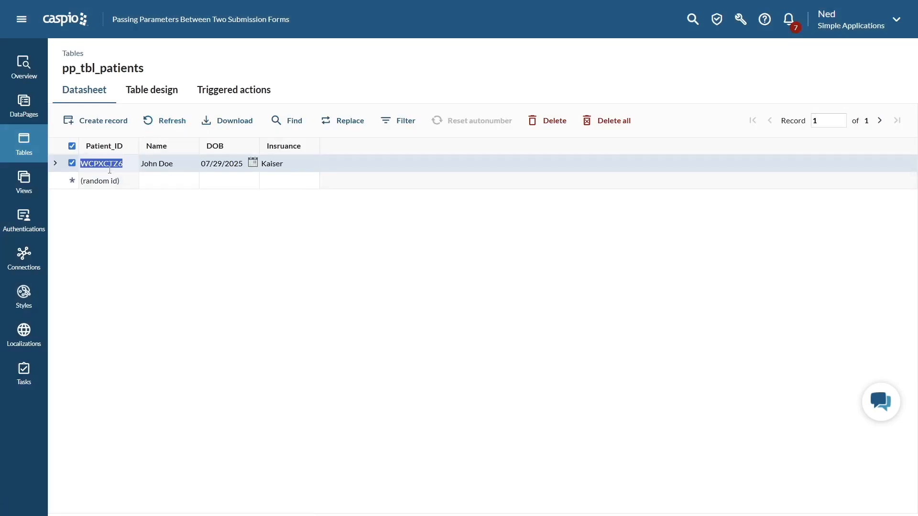
click(24, 151)
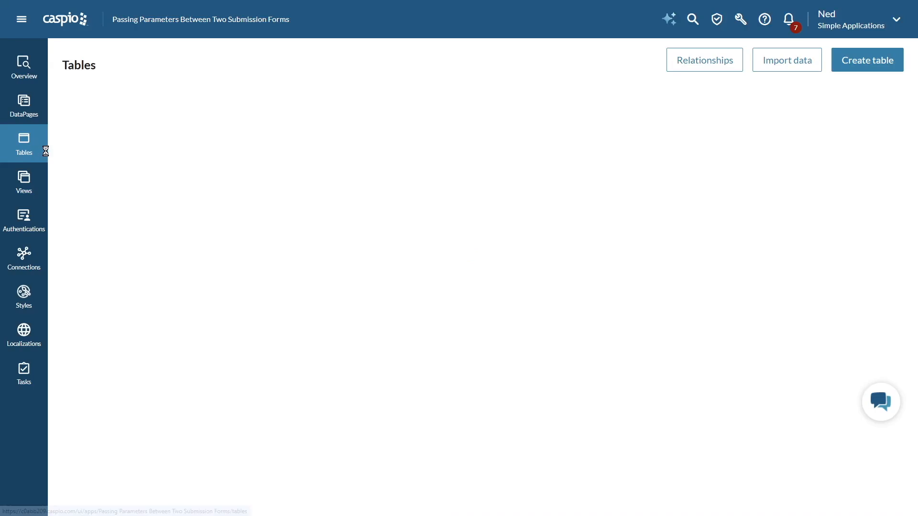
click(139, 150)
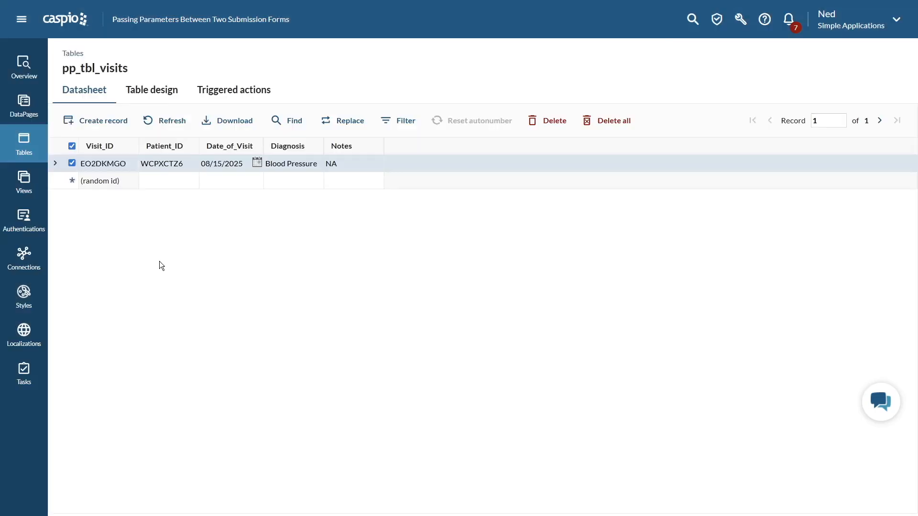